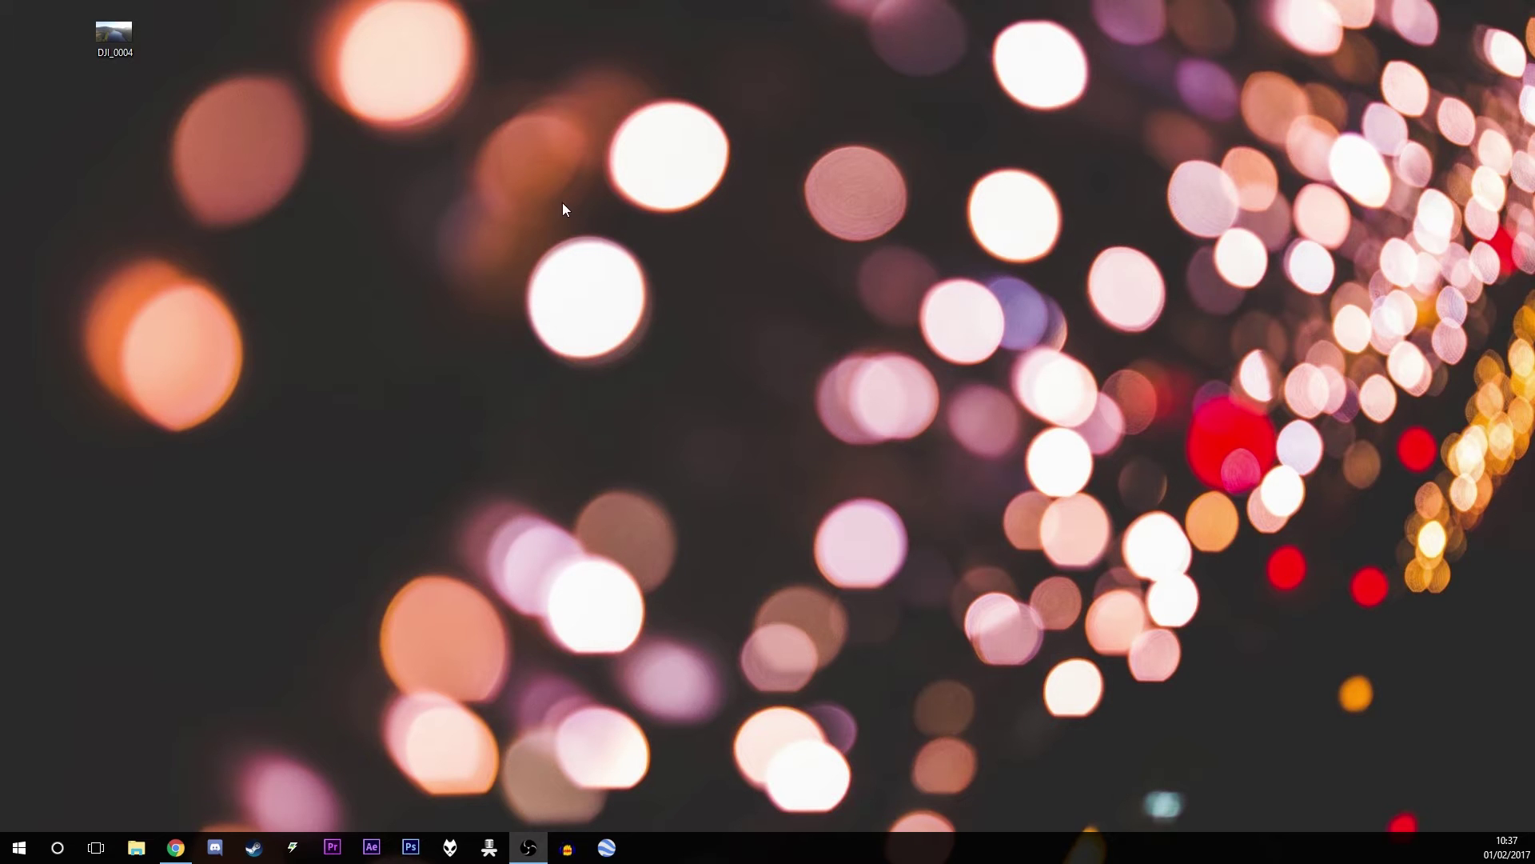
# Step: Open the DJI_0004.DNG drone photo in Photoshop's Camera Raw from its desktop icon
pyautogui.doubleClick(127, 42)
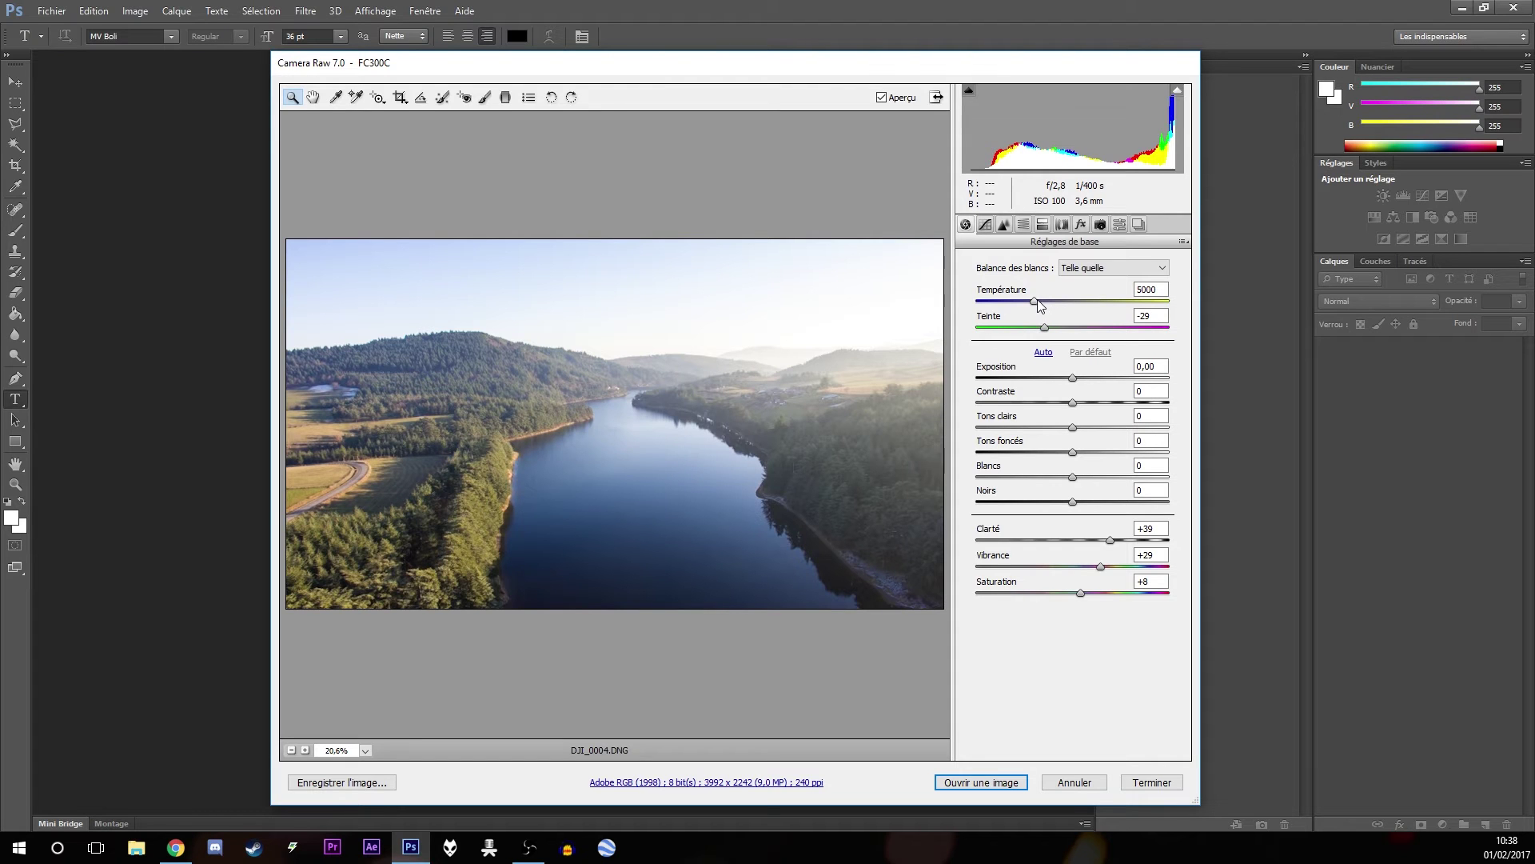
# Step: Set white balance to Température 4650 and Teinte -23, then try a slightly negative Exposition
pyautogui.moveTo(1035, 301)
pyautogui.mouseDown()
pyautogui.moveTo(1180, 313)
pyautogui.moveTo(926, 297)
pyautogui.moveTo(1178, 311)
pyautogui.moveTo(977, 311)
pyautogui.moveTo(1038, 312)
pyautogui.mouseUp()
pyautogui.moveTo(1038, 309)
pyautogui.mouseDown()
pyautogui.moveTo(1025, 314)
pyautogui.moveTo(1049, 302)
pyautogui.moveTo(1025, 297)
pyautogui.moveTo(1058, 296)
pyautogui.moveTo(1026, 324)
pyautogui.mouseUp()
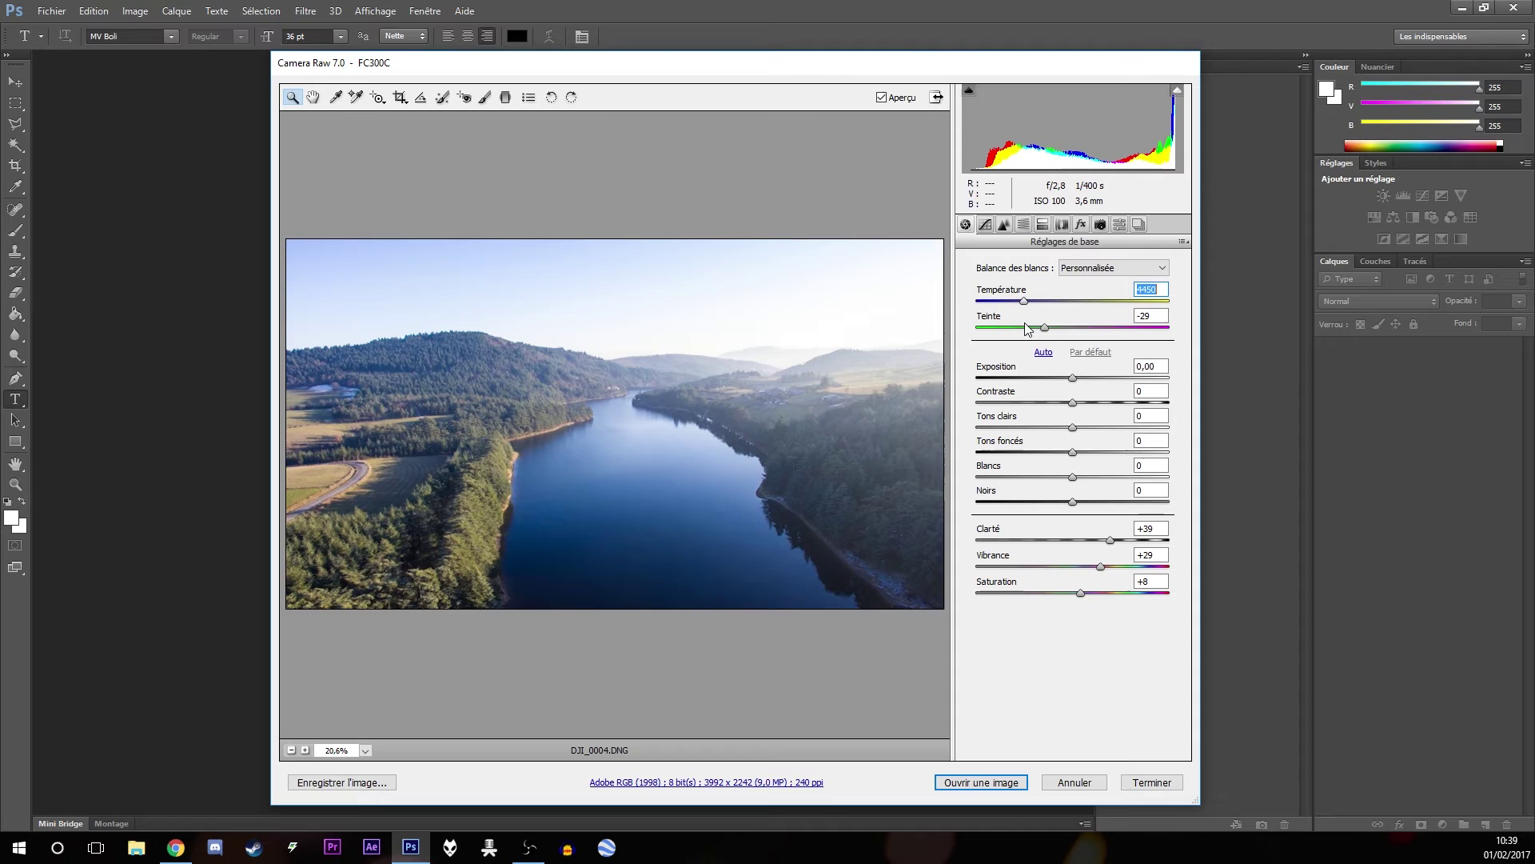
pyautogui.press('Up')
pyautogui.moveTo(1026, 322)
pyautogui.mouseDown()
pyautogui.moveTo(1187, 336)
pyautogui.moveTo(1044, 366)
pyautogui.moveTo(1104, 364)
pyautogui.moveTo(1046, 350)
pyautogui.mouseUp()
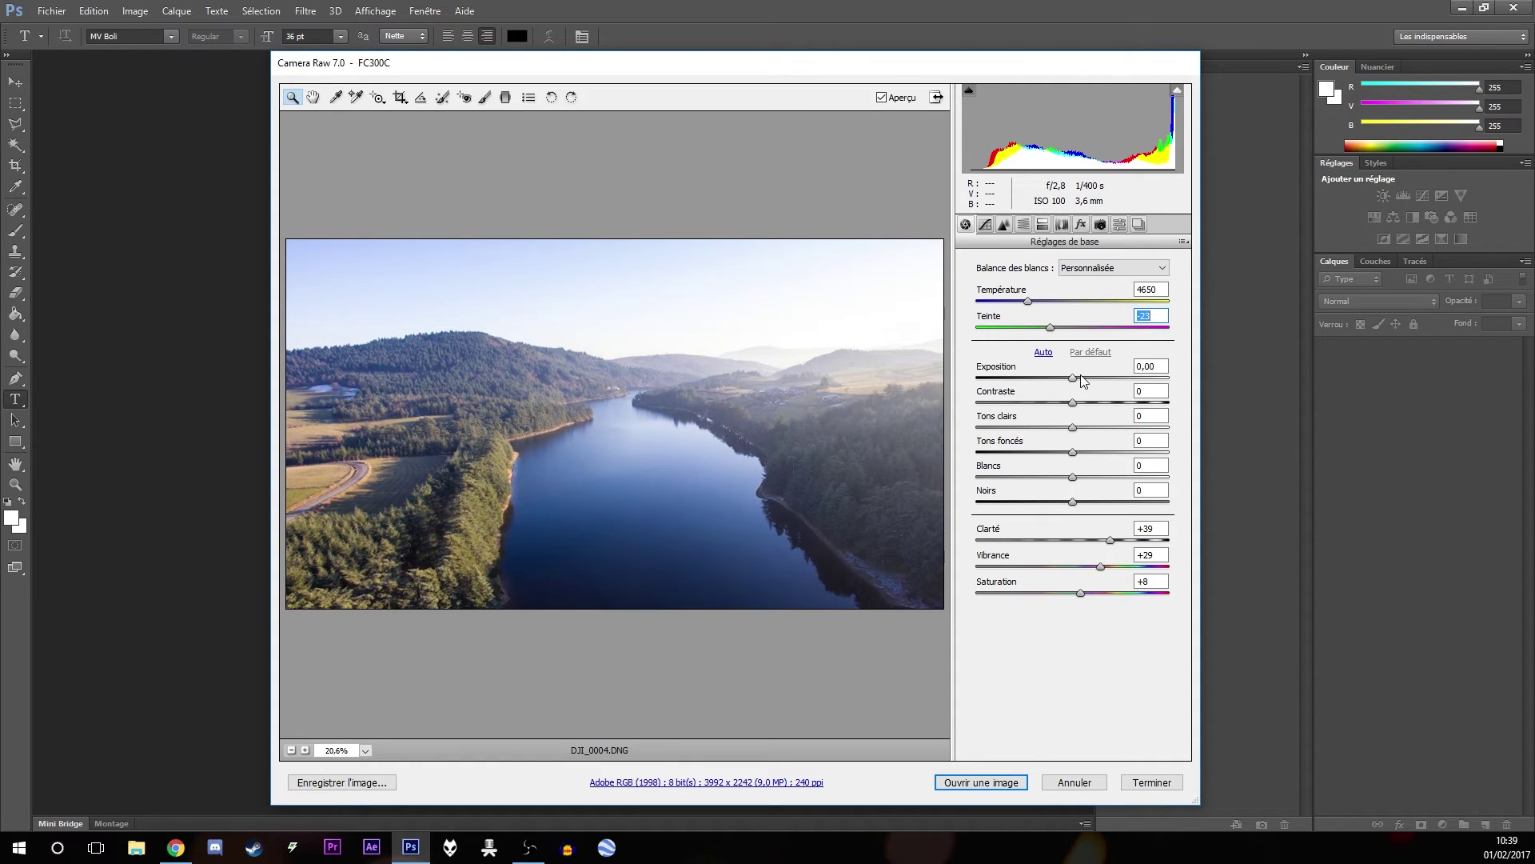
pyautogui.moveTo(1073, 379)
pyautogui.mouseDown()
pyautogui.moveTo(952, 395)
pyautogui.moveTo(1062, 410)
pyautogui.mouseUp()
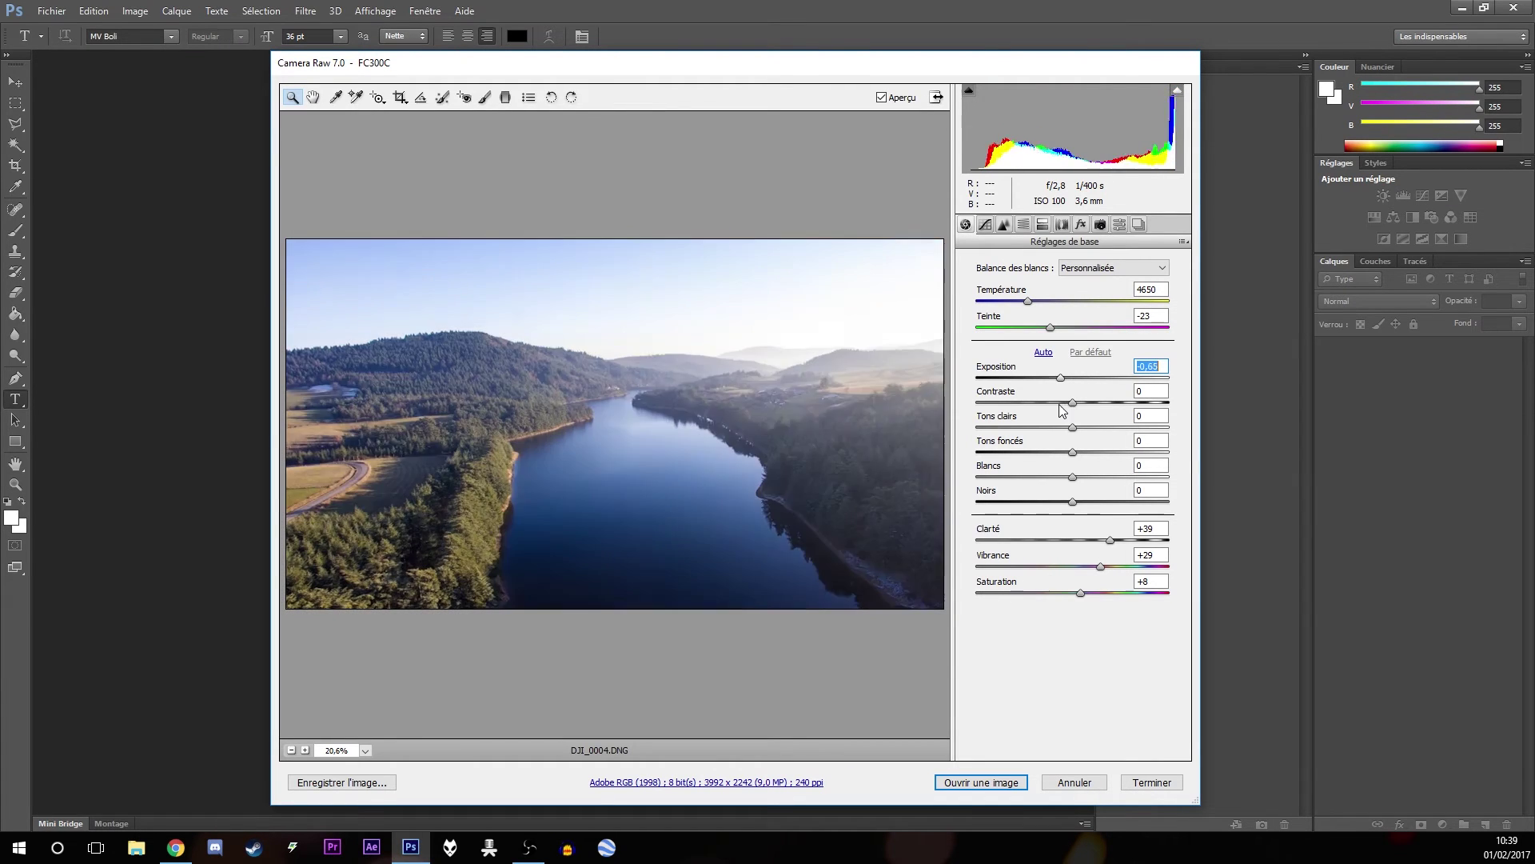
# Step: Lower Exposition to -0,95 and settle Contraste at +6
pyautogui.press('Down')
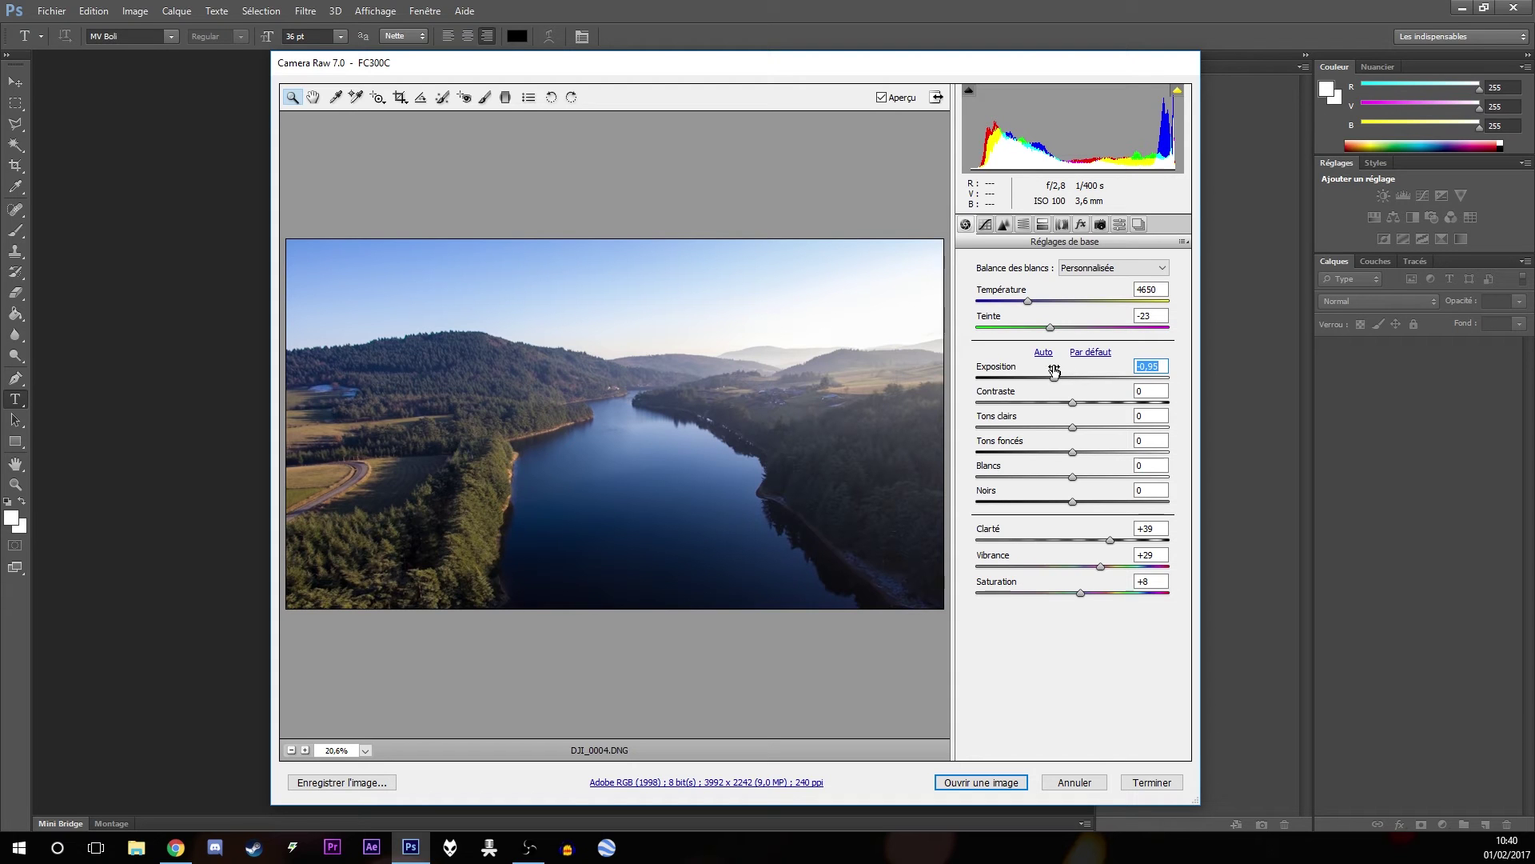
pyautogui.moveTo(1075, 410); pyautogui.dragTo(1144, 414)
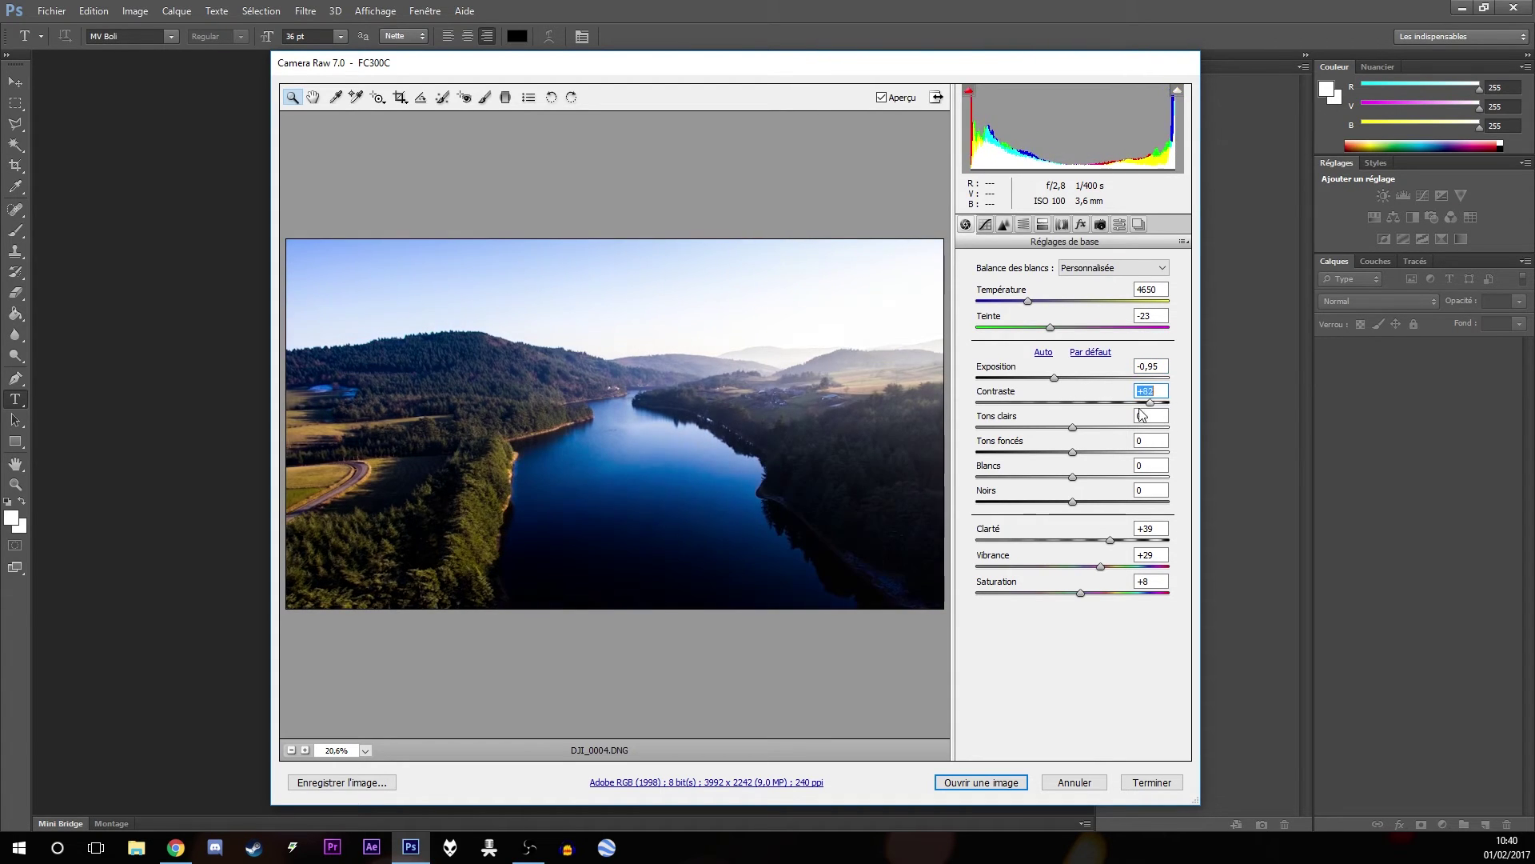
pyautogui.moveTo(1143, 414)
pyautogui.mouseDown()
pyautogui.moveTo(1192, 427)
pyautogui.moveTo(1074, 432)
pyautogui.mouseUp()
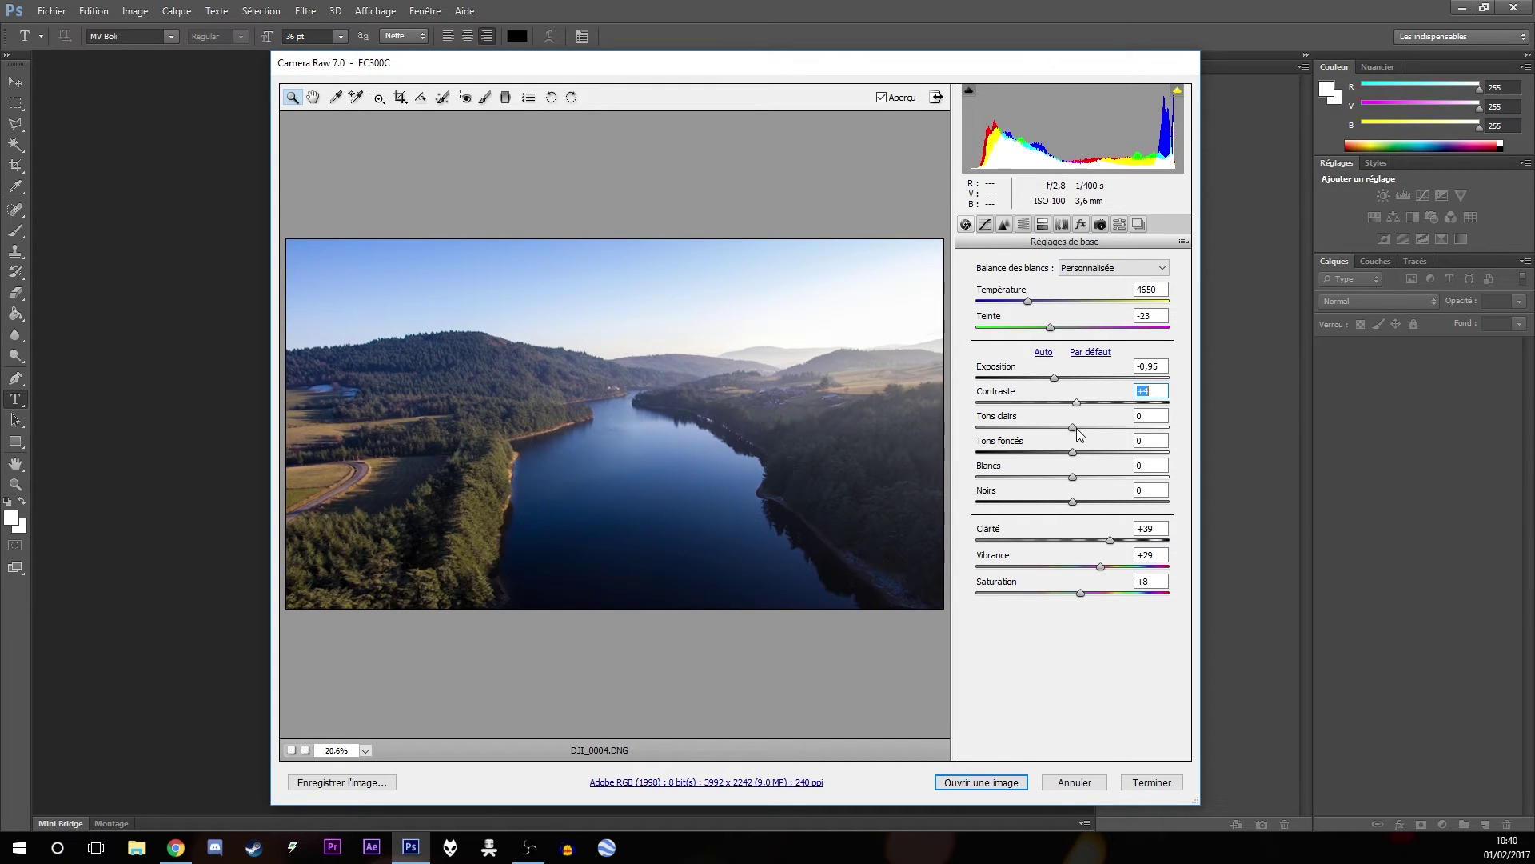
pyautogui.press('Down')
pyautogui.press('Down')
pyautogui.press('Down')
pyautogui.press('Down')
pyautogui.press('Up')
pyautogui.press('Up')
pyautogui.press('Up')
pyautogui.moveTo(1085, 435)
pyautogui.mouseDown()
pyautogui.moveTo(1067, 436)
pyautogui.moveTo(1078, 430)
pyautogui.mouseUp()
# Step: Pull Tons clairs to -48, with Tons foncés +2 and Blancs -65
pyautogui.moveTo(1074, 428); pyautogui.dragTo(1193, 441)
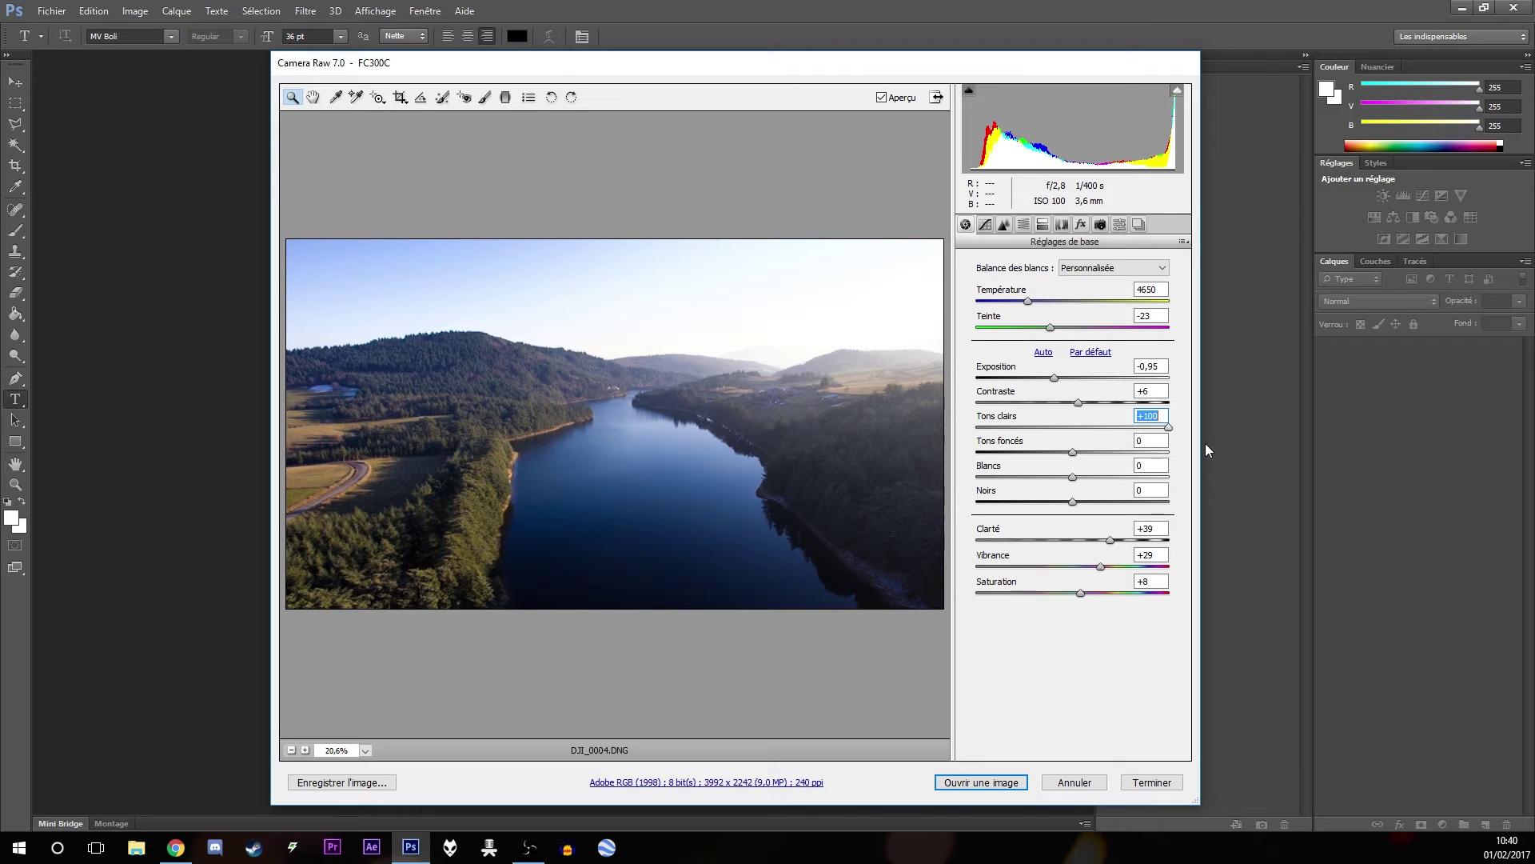
pyautogui.moveTo(1168, 428)
pyautogui.mouseDown()
pyautogui.moveTo(997, 435)
pyautogui.moveTo(1030, 442)
pyautogui.mouseUp()
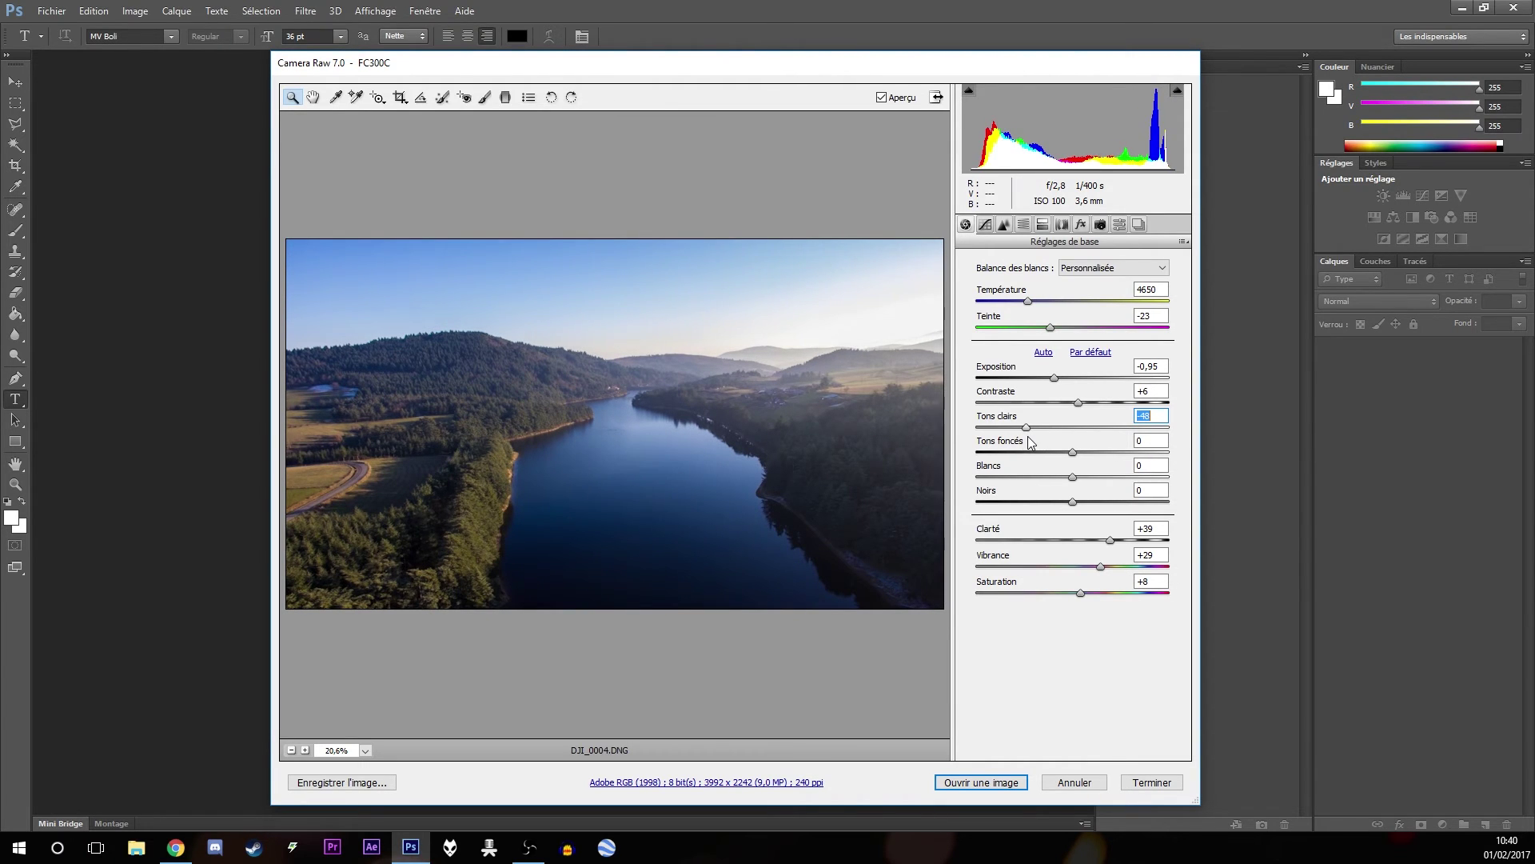
pyautogui.moveTo(1076, 454)
pyautogui.mouseDown()
pyautogui.moveTo(910, 447)
pyautogui.moveTo(1085, 486)
pyautogui.moveTo(965, 480)
pyautogui.moveTo(1017, 491)
pyautogui.moveTo(932, 504)
pyautogui.moveTo(1081, 518)
pyautogui.mouseUp()
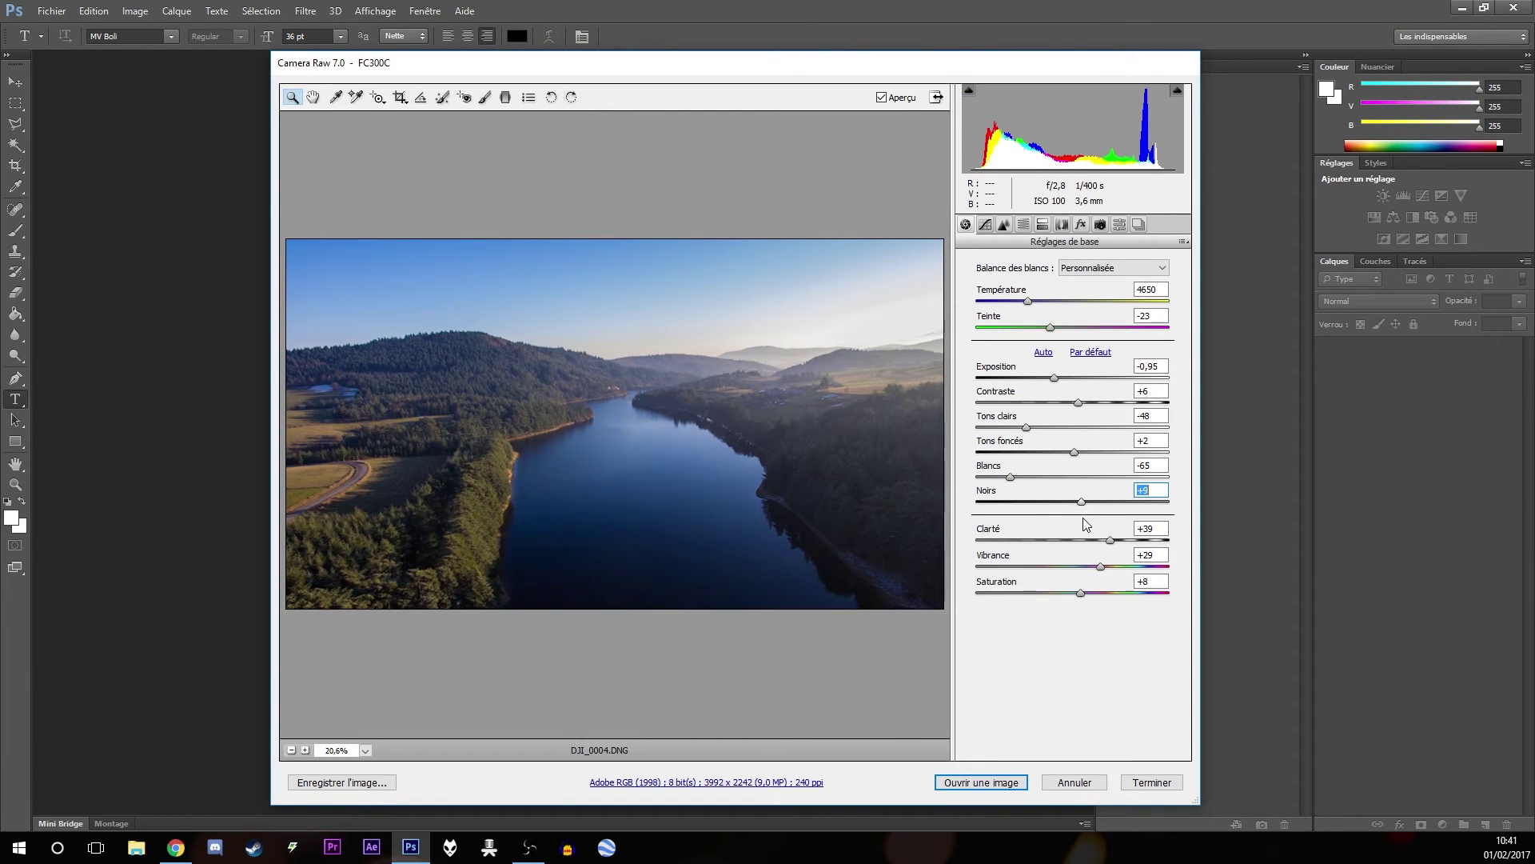
# Step: Raise Noirs to +11 and set Clarté to +9
pyautogui.press('Up')
pyautogui.press('Up')
pyautogui.moveTo(1112, 544)
pyautogui.mouseDown()
pyautogui.moveTo(1170, 547)
pyautogui.moveTo(1044, 541)
pyautogui.moveTo(1114, 550)
pyautogui.moveTo(1066, 548)
pyautogui.moveTo(1086, 550)
pyautogui.mouseUp()
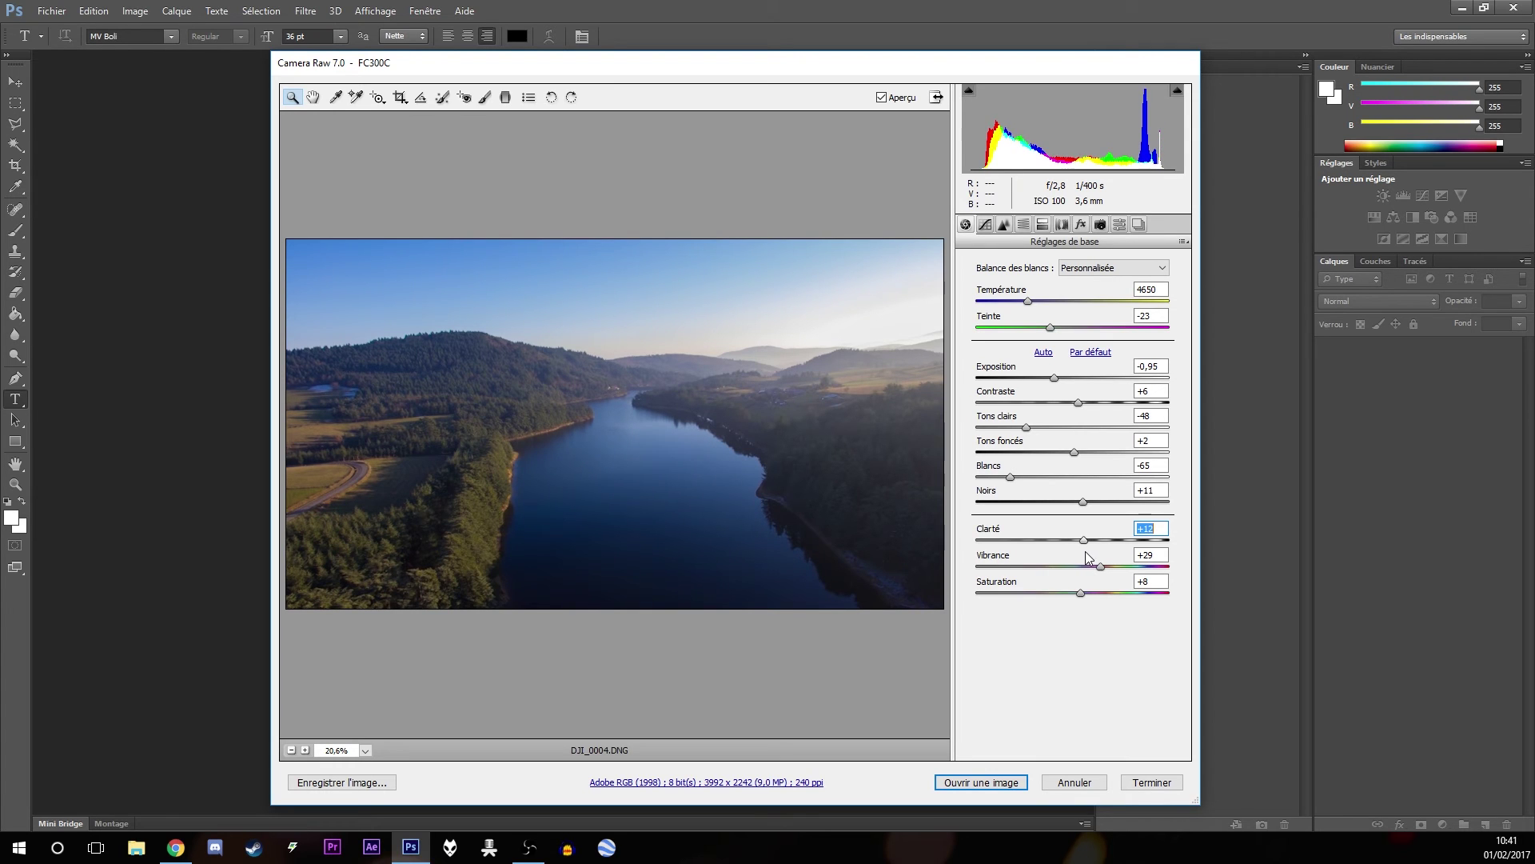
pyautogui.moveTo(1084, 550)
pyautogui.mouseDown()
pyautogui.moveTo(1194, 573)
pyautogui.moveTo(1162, 570)
pyautogui.mouseUp()
# Step: Set Vibrance to +19 and Saturation to +13
pyautogui.click(1102, 566)
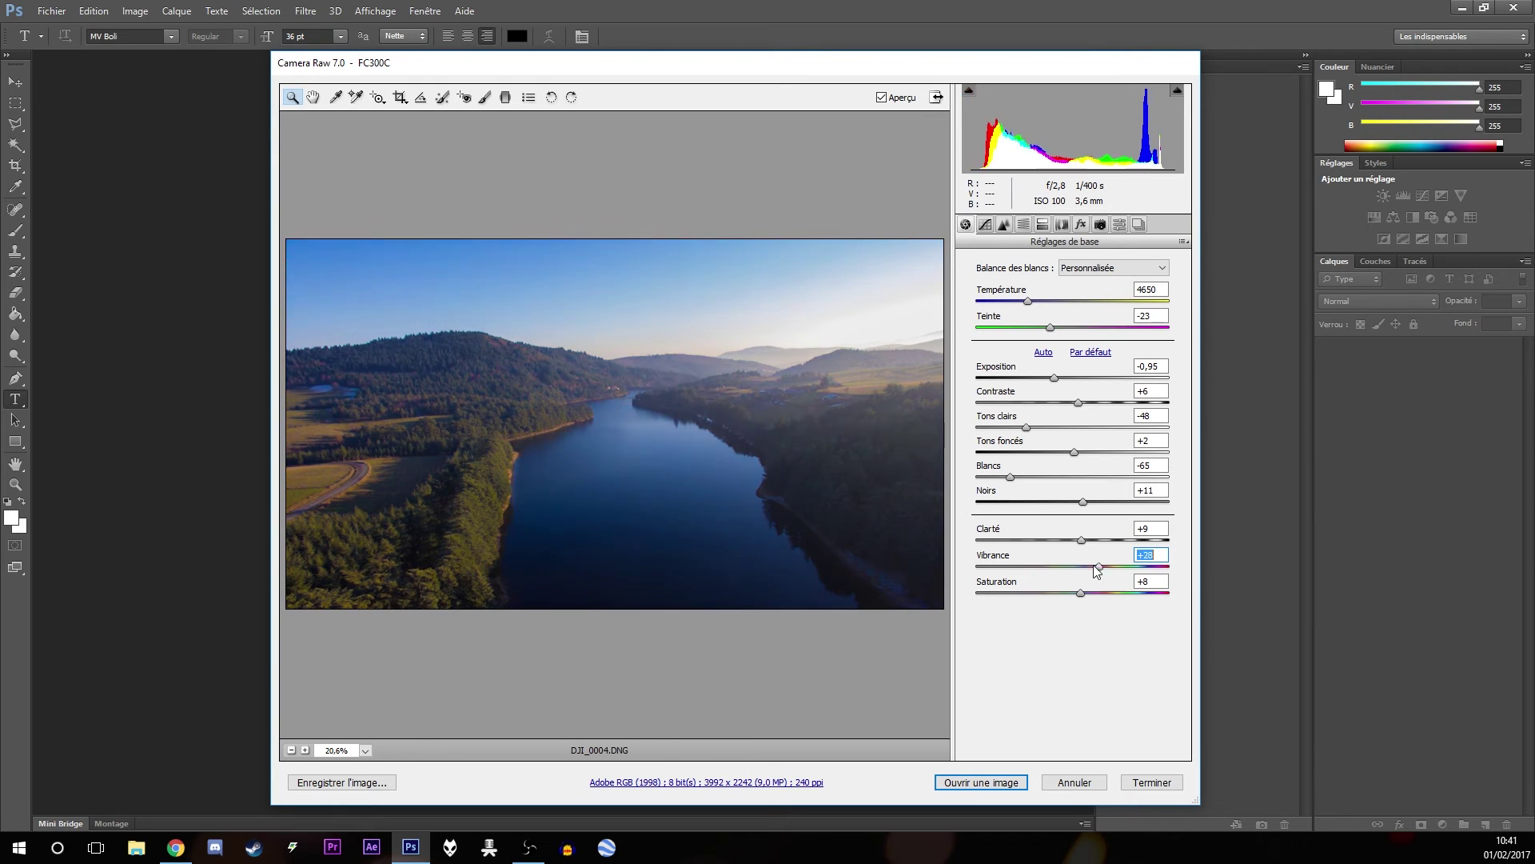
pyautogui.moveTo(1161, 570)
pyautogui.mouseDown()
pyautogui.moveTo(895, 560)
pyautogui.moveTo(1072, 571)
pyautogui.mouseUp()
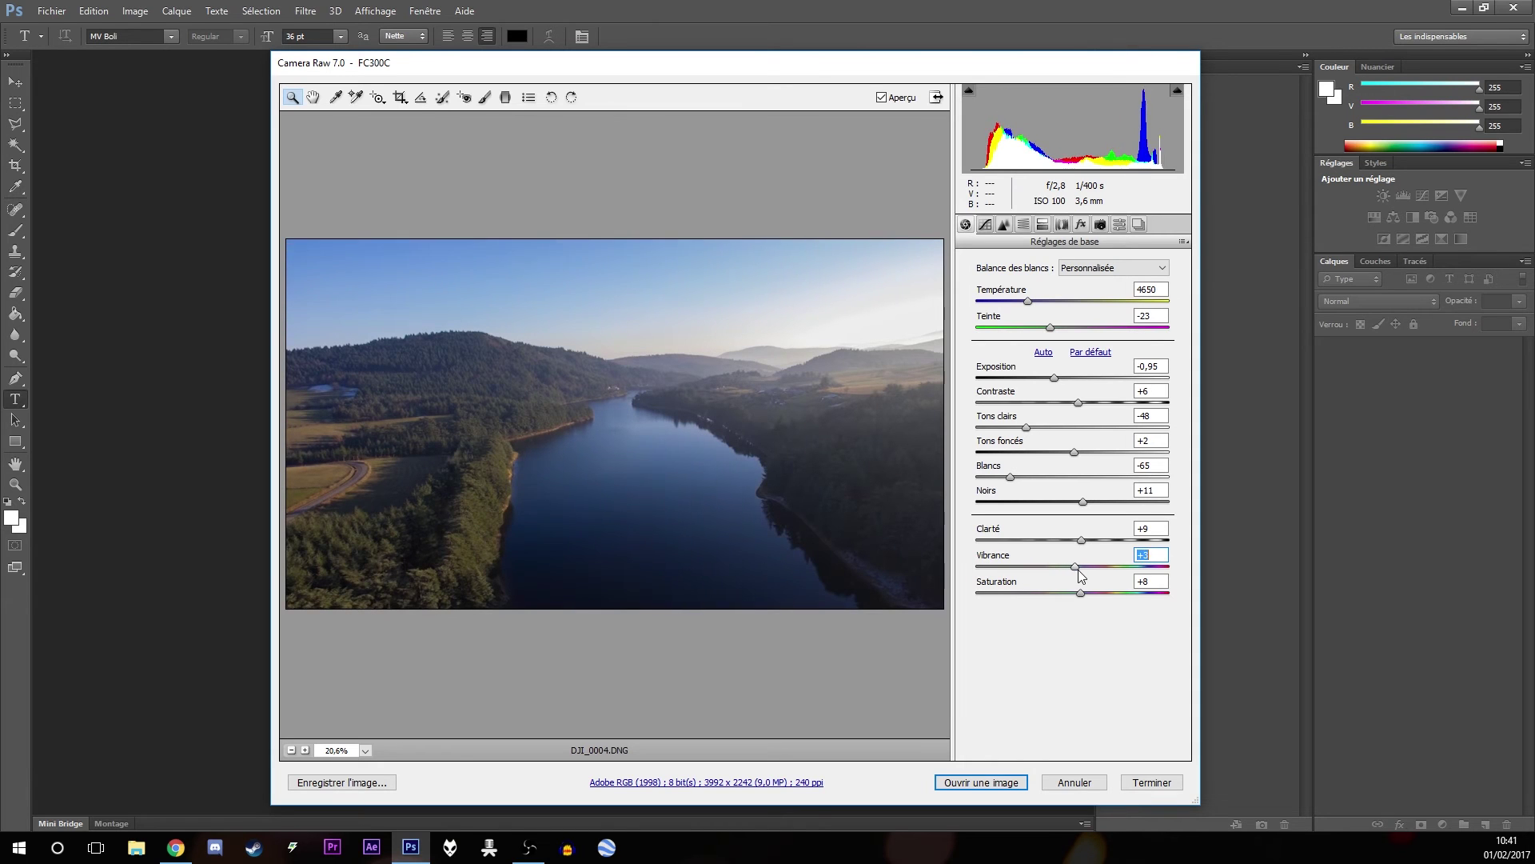
pyautogui.moveTo(1110, 567); pyautogui.dragTo(1086, 579)
pyautogui.moveTo(1086, 584); pyautogui.dragTo(1094, 586)
pyautogui.moveTo(1097, 596)
pyautogui.mouseDown()
pyautogui.moveTo(1129, 596)
pyautogui.moveTo(1077, 593)
pyautogui.moveTo(1093, 598)
pyautogui.mouseUp()
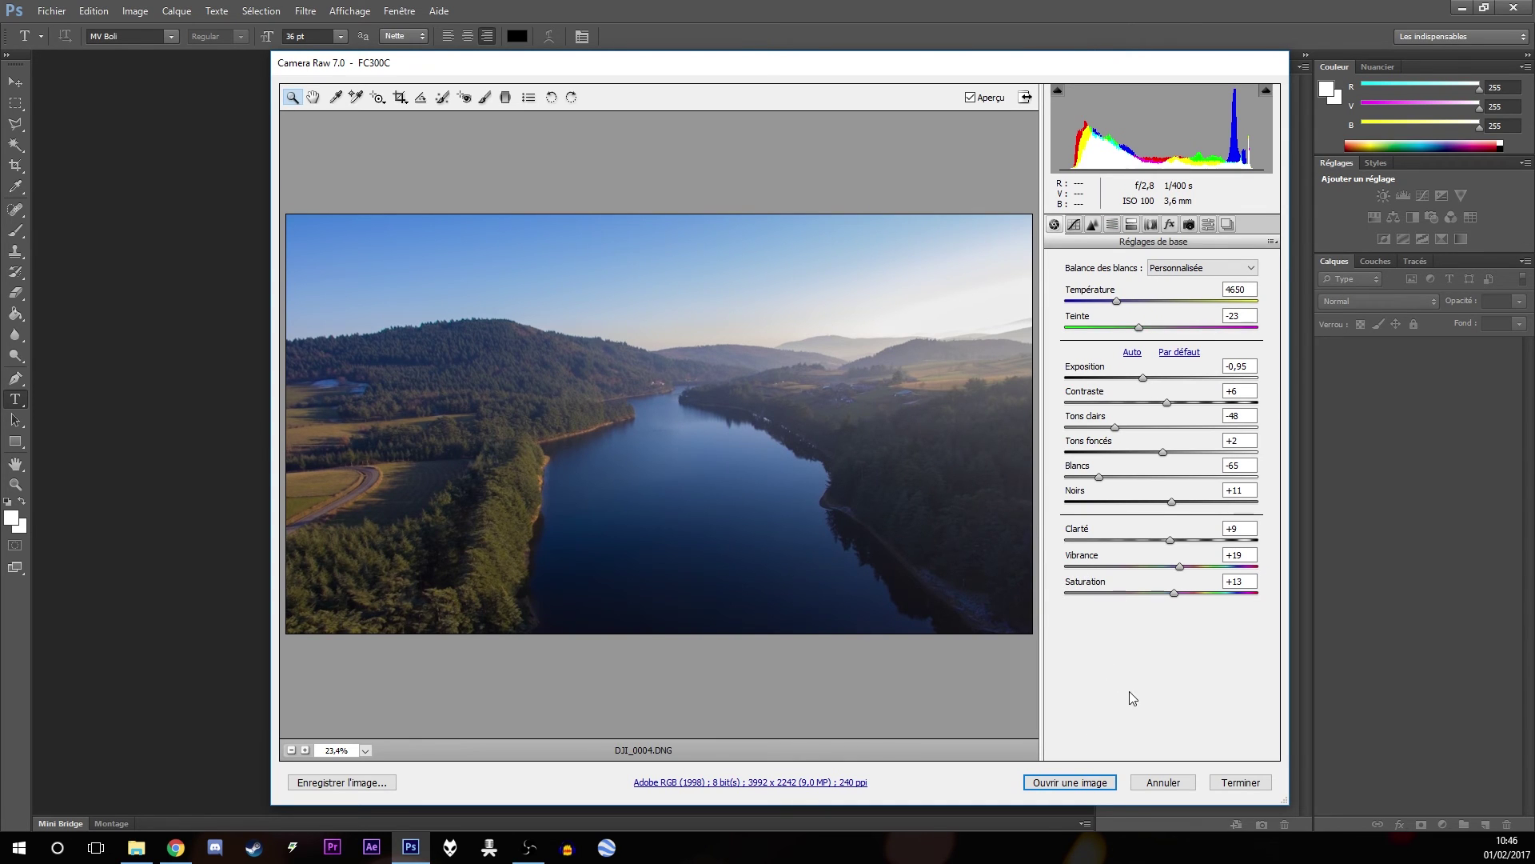
# Step: Open the graded photo in Photoshop, keeping the embedded Adobe RGB profile
pyautogui.click(1080, 782)
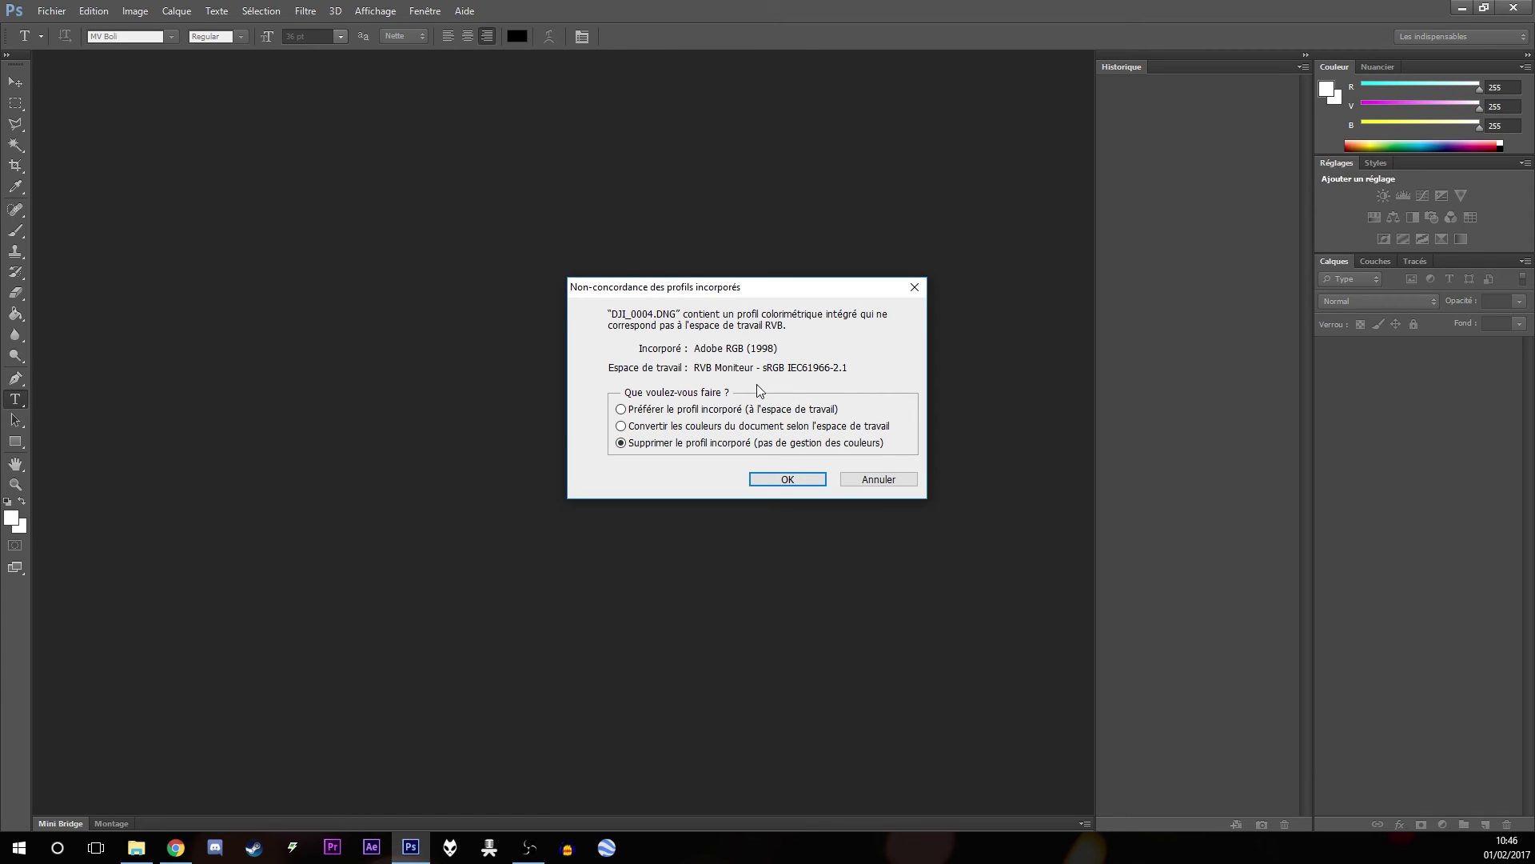
pyautogui.click(701, 410)
pyautogui.click(802, 483)
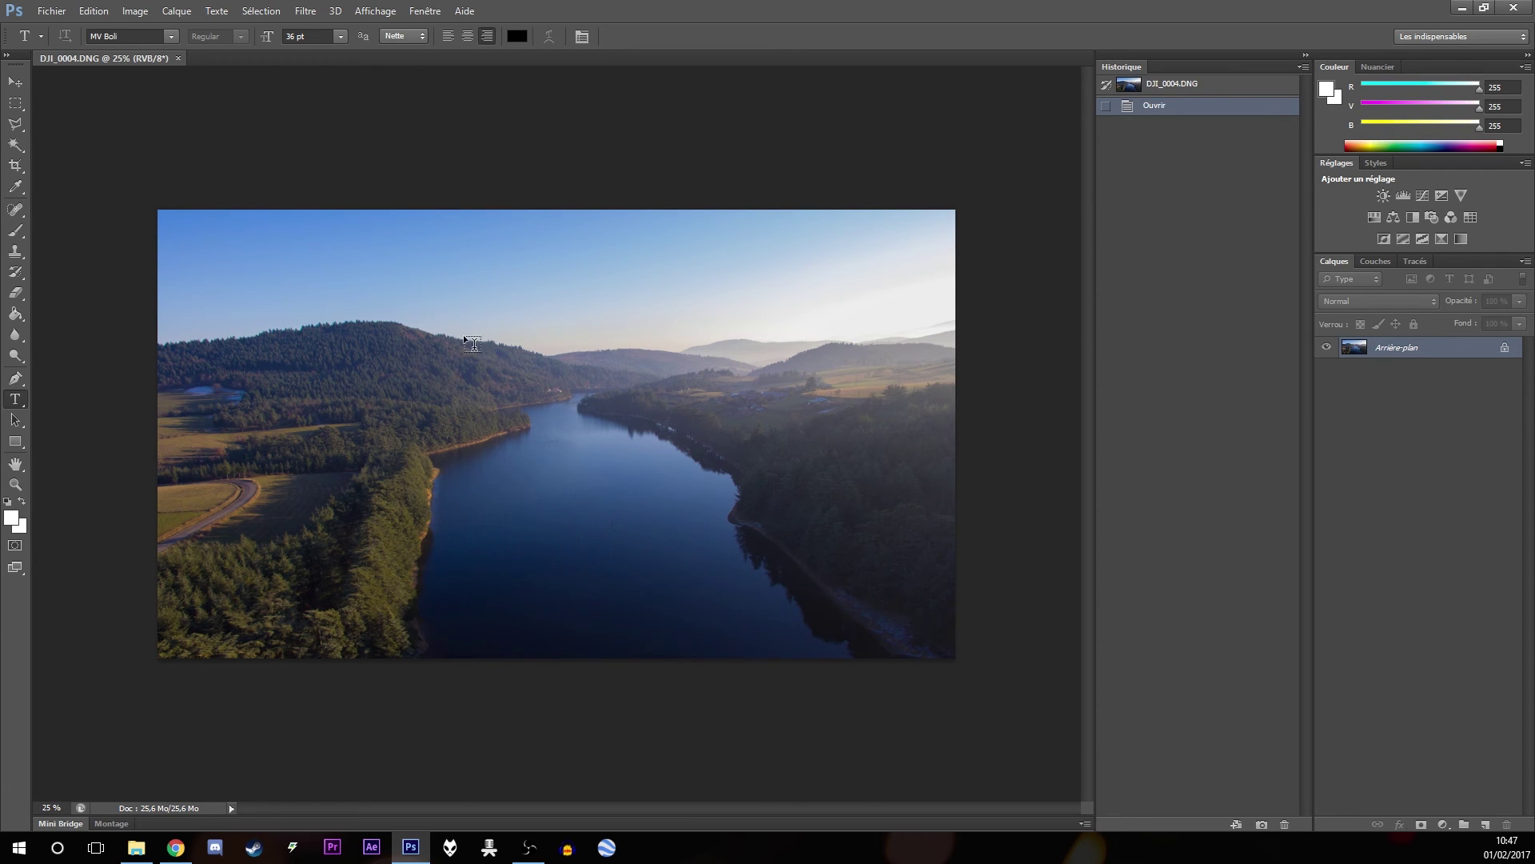
# Step: Save the image to the desktop as tuto.jpg JPEG and minimize Photoshop
pyautogui.click(57, 16)
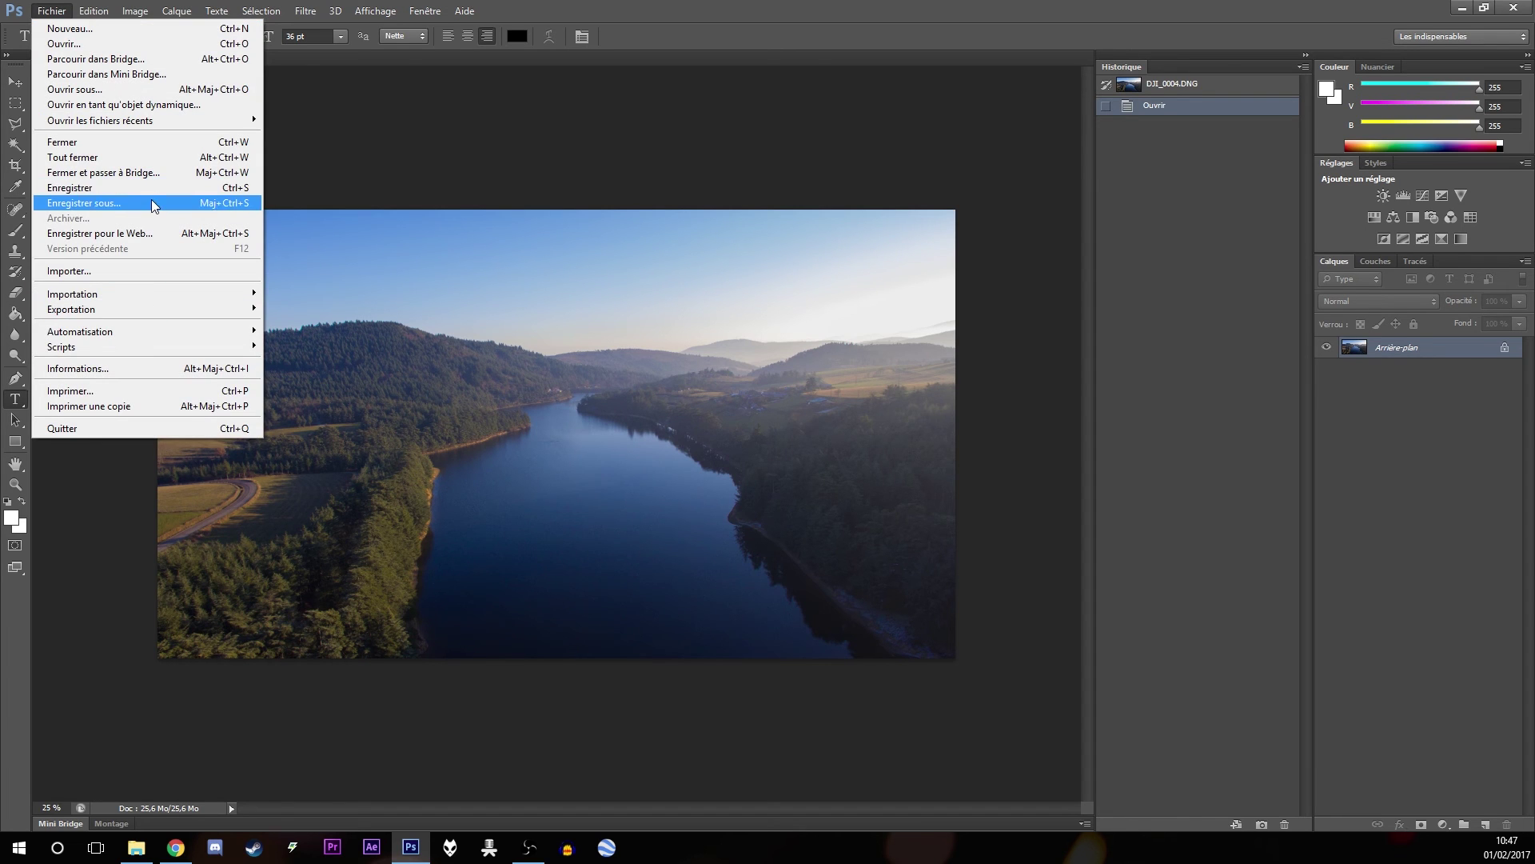
pyautogui.click(160, 205)
pyautogui.write('tuto')
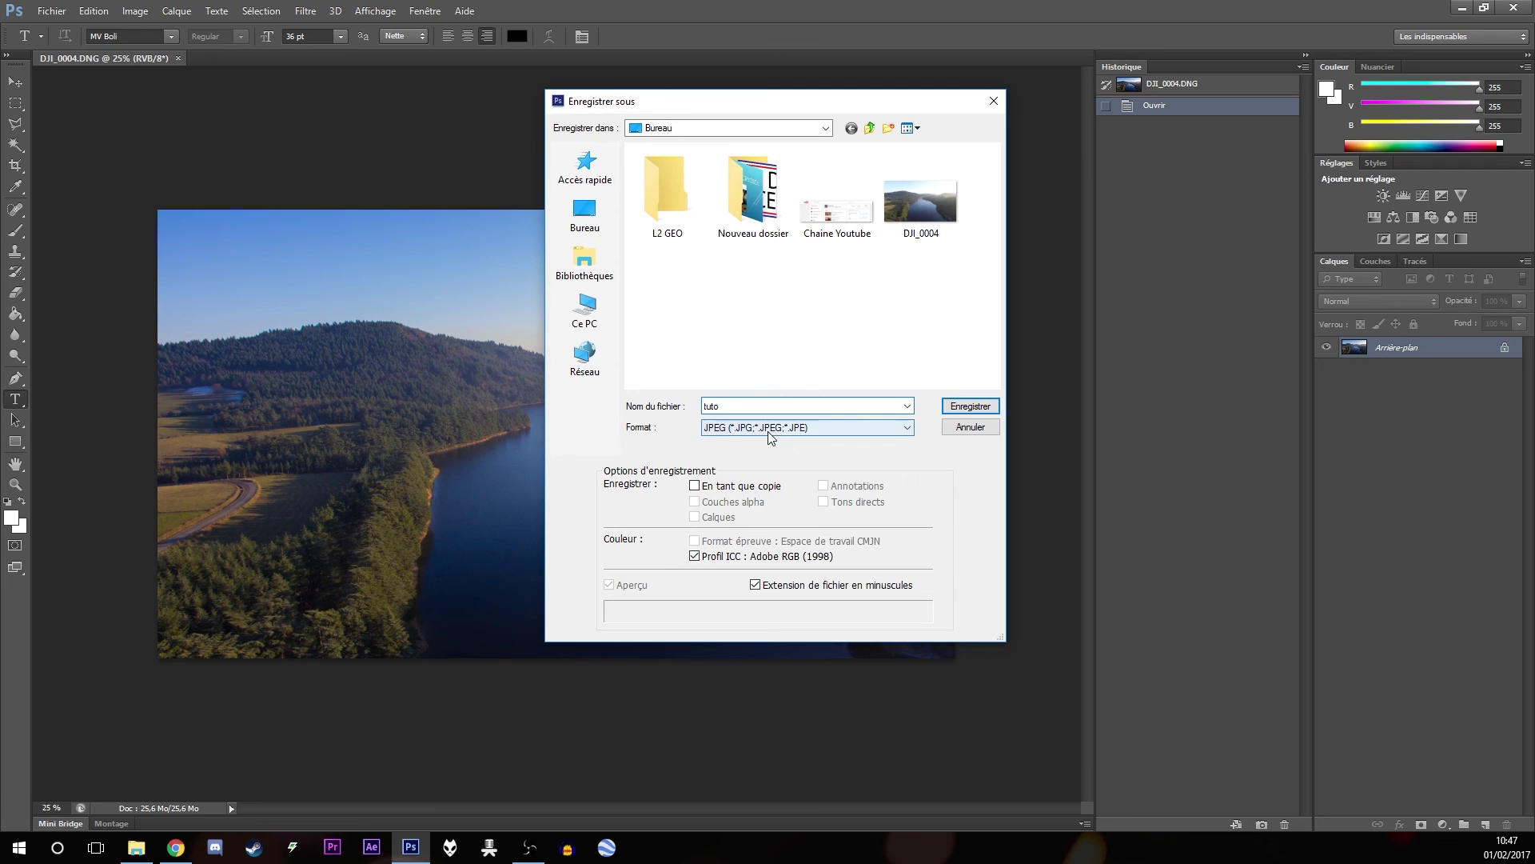
pyautogui.click(970, 406)
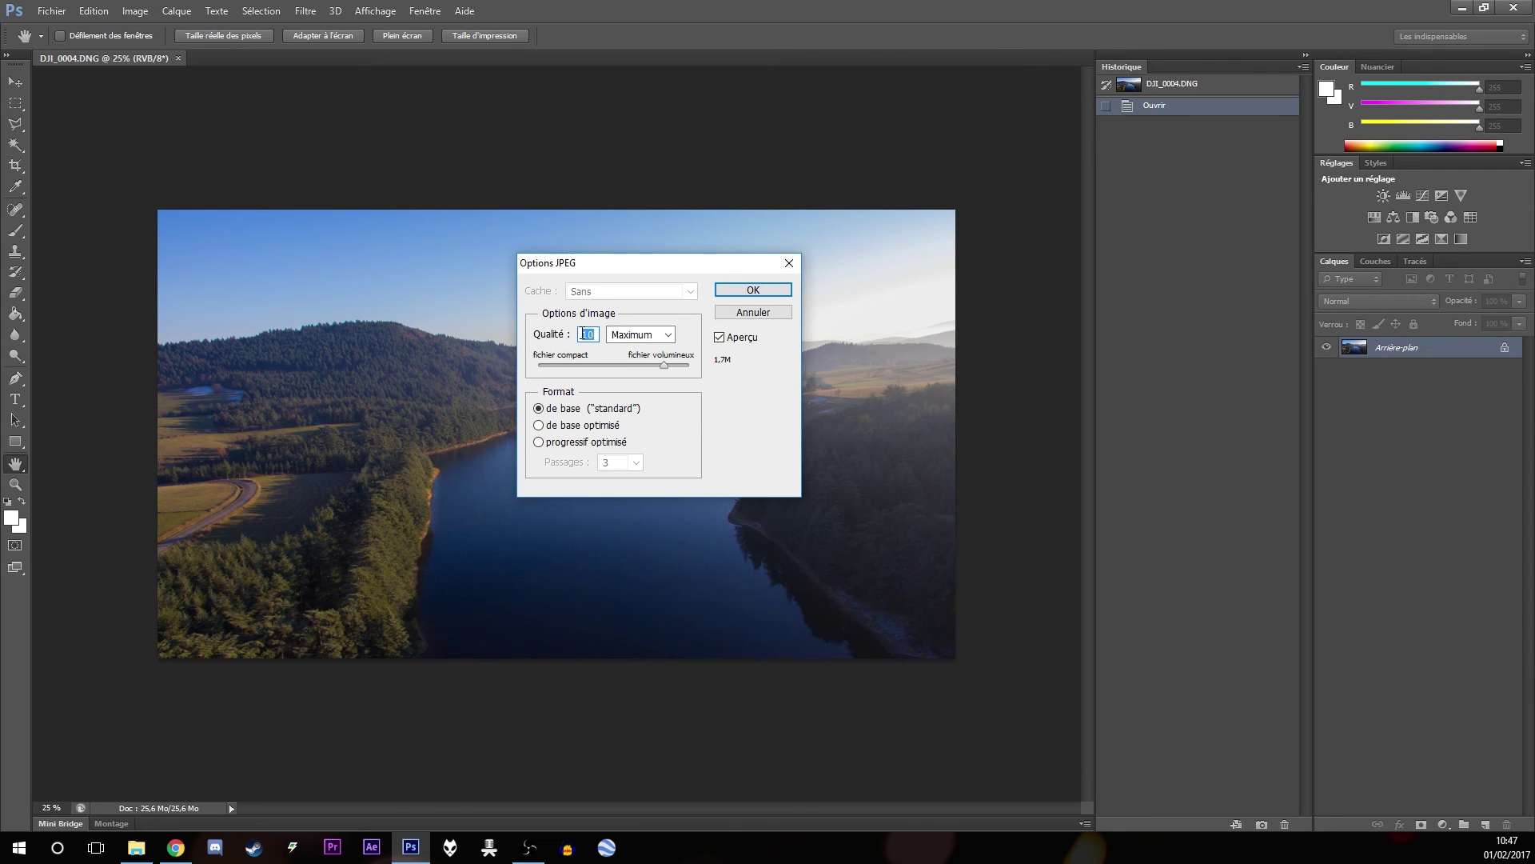
pyautogui.click(755, 290)
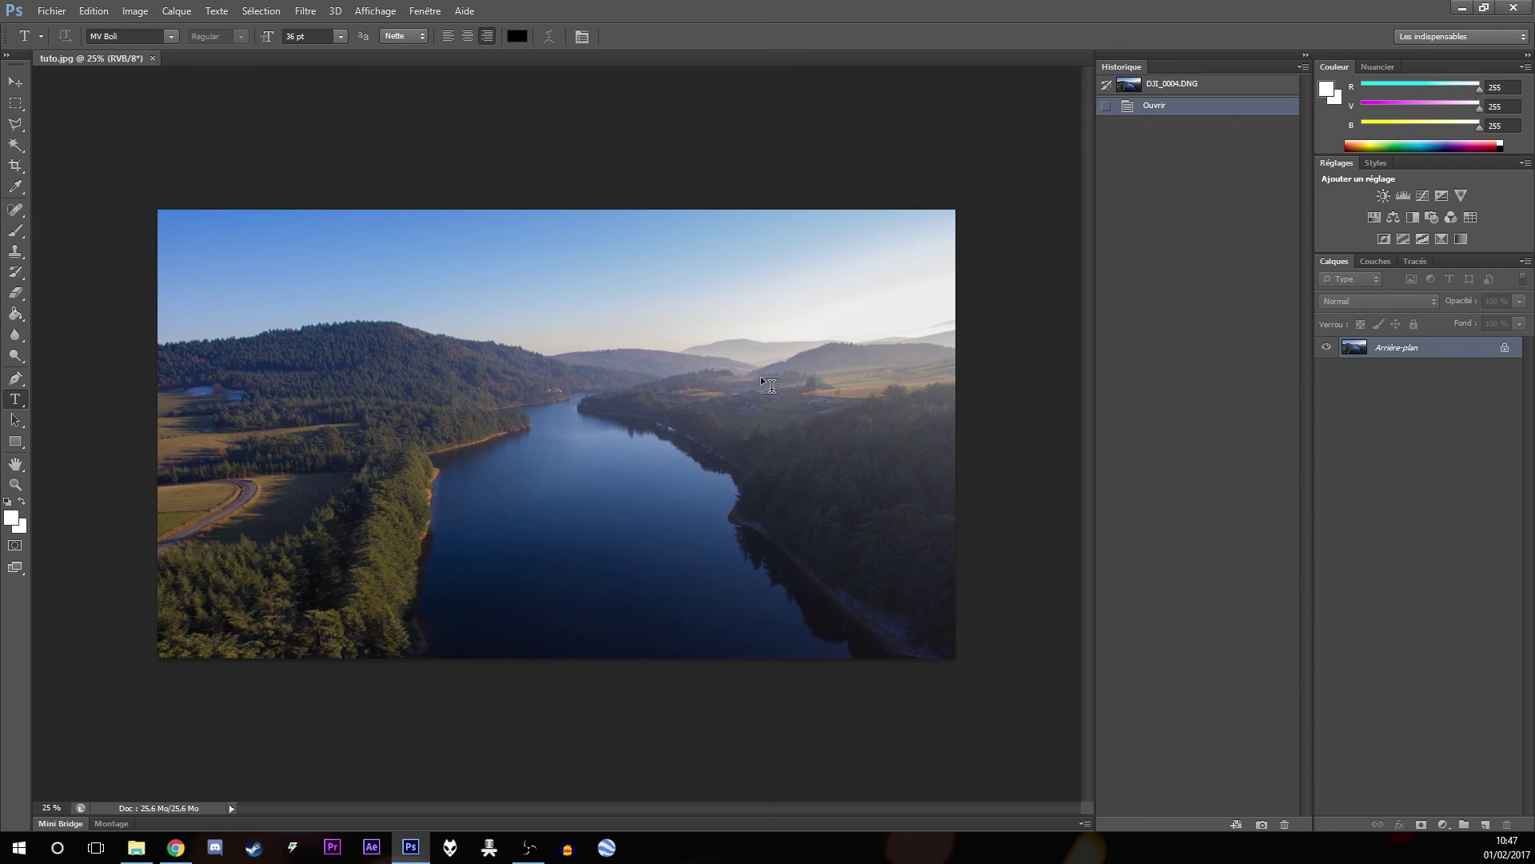
pyautogui.click(1460, 9)
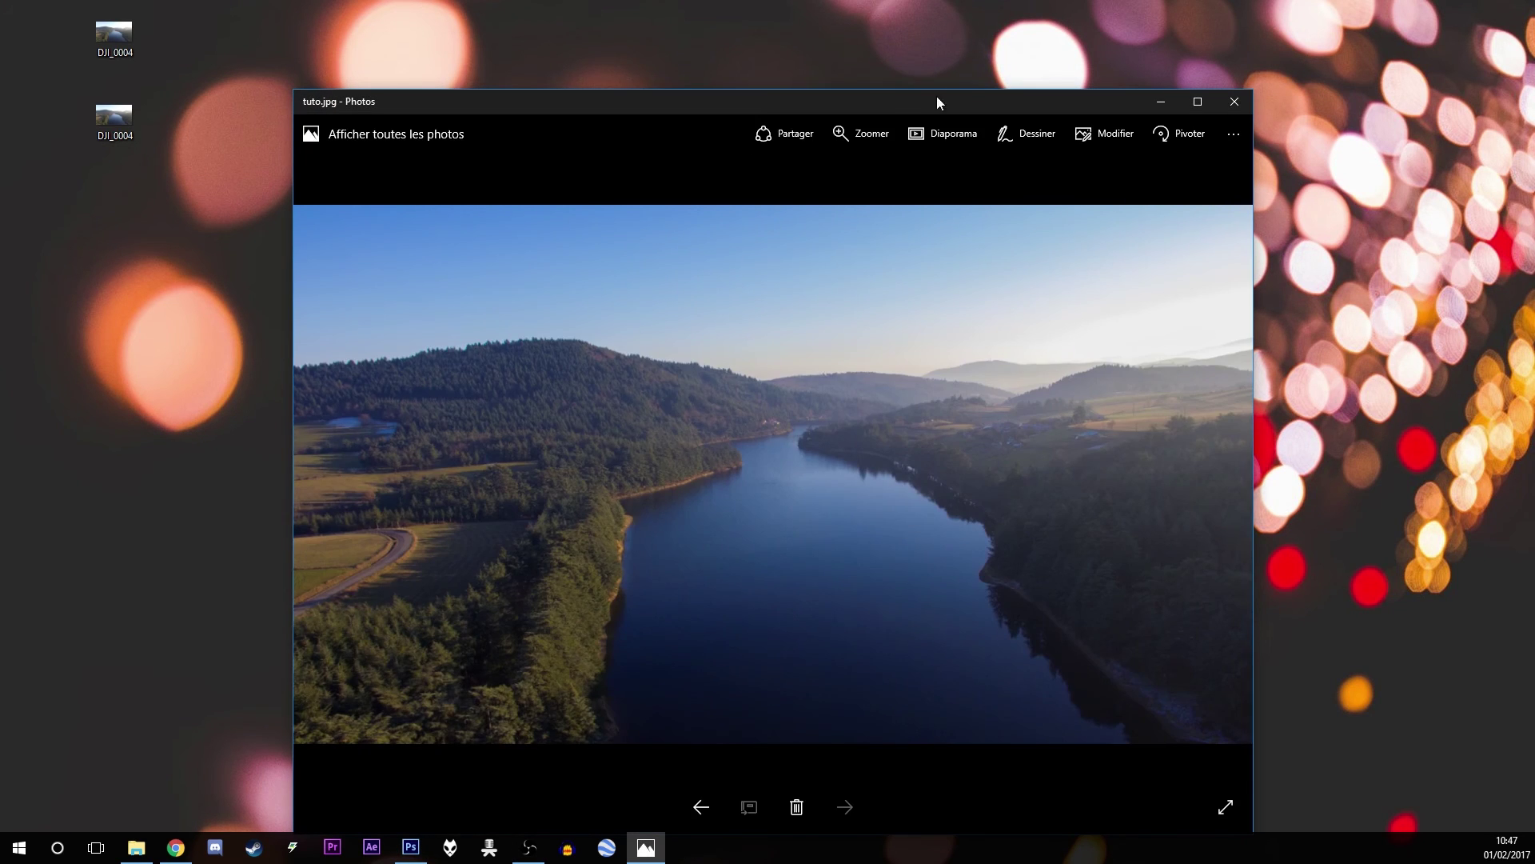
# Step: Snap tuto.jpg to the right half and the original DJI_0004 to the left half
pyautogui.moveTo(920, 110); pyautogui.dragTo(969, 35)
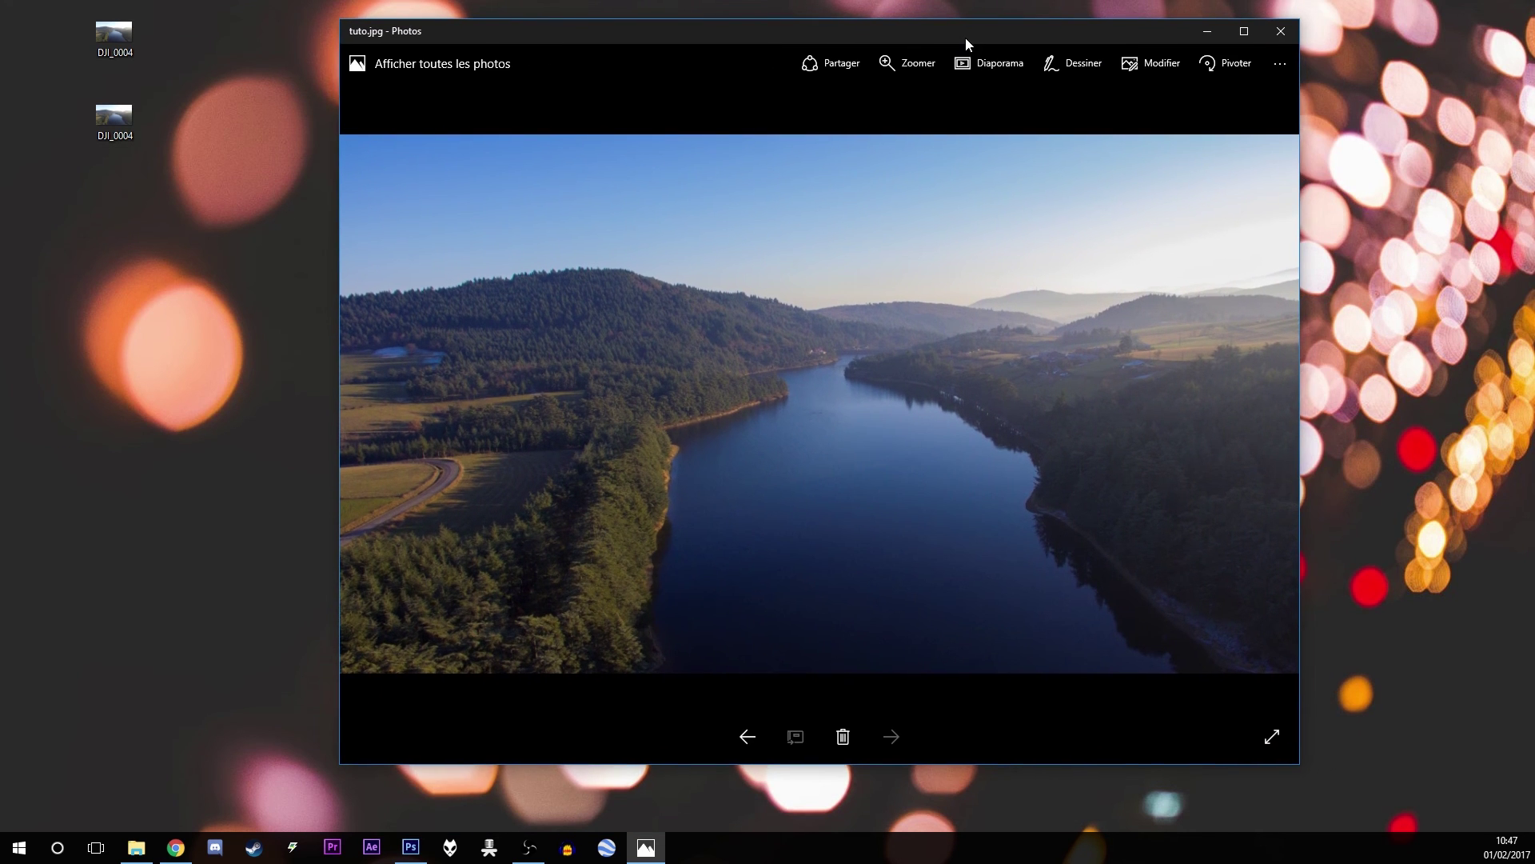
pyautogui.moveTo(967, 34); pyautogui.dragTo(1533, 125)
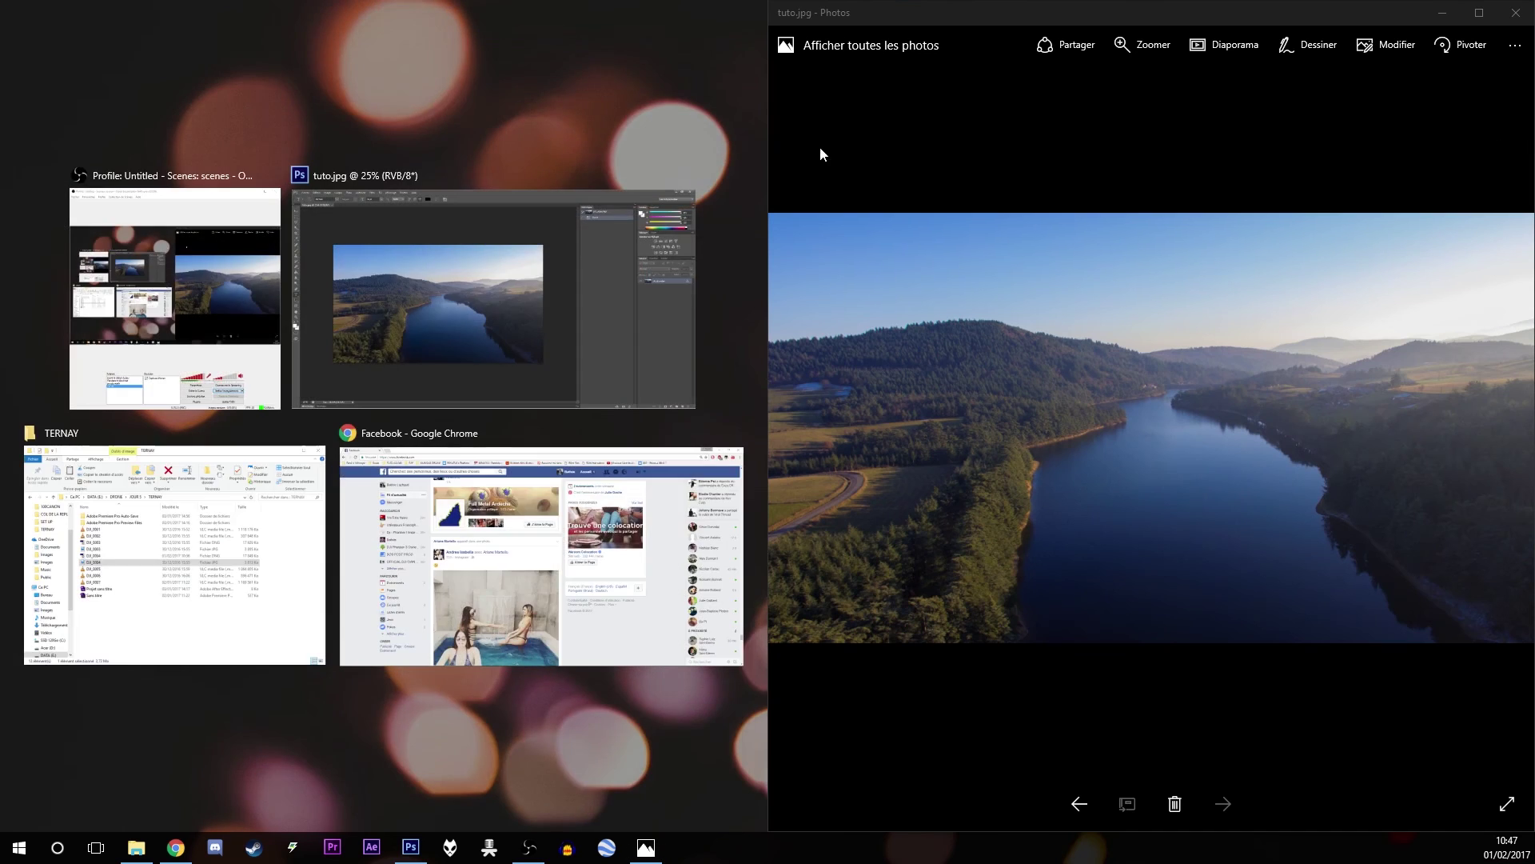
pyautogui.click(463, 75)
pyautogui.click(115, 127)
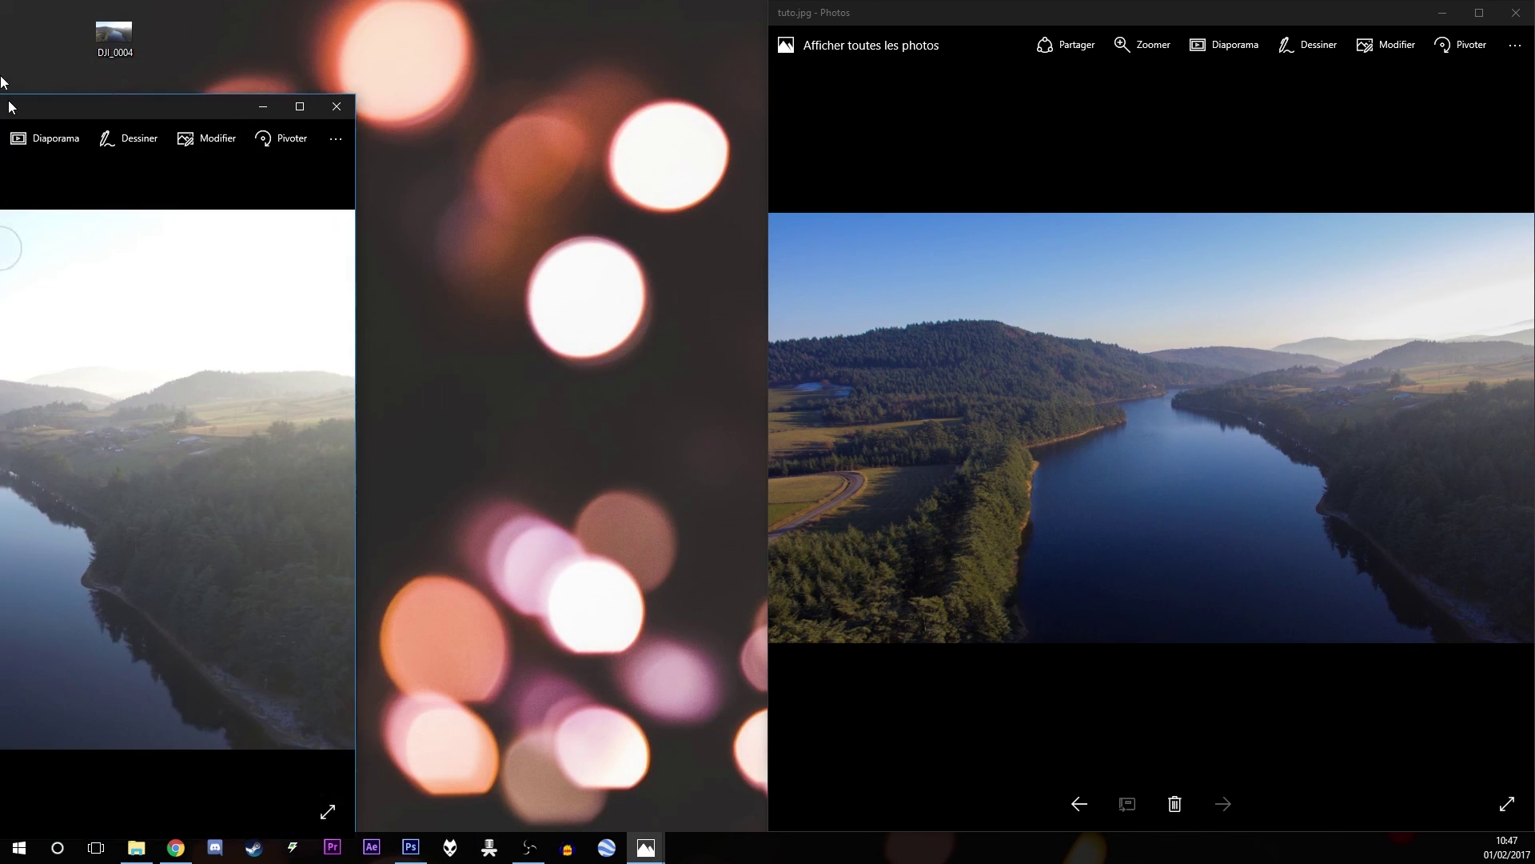
pyautogui.moveTo(30, 106)
pyautogui.mouseDown()
pyautogui.moveTo(30, 6)
pyautogui.moveTo(7, 26)
pyautogui.mouseUp()
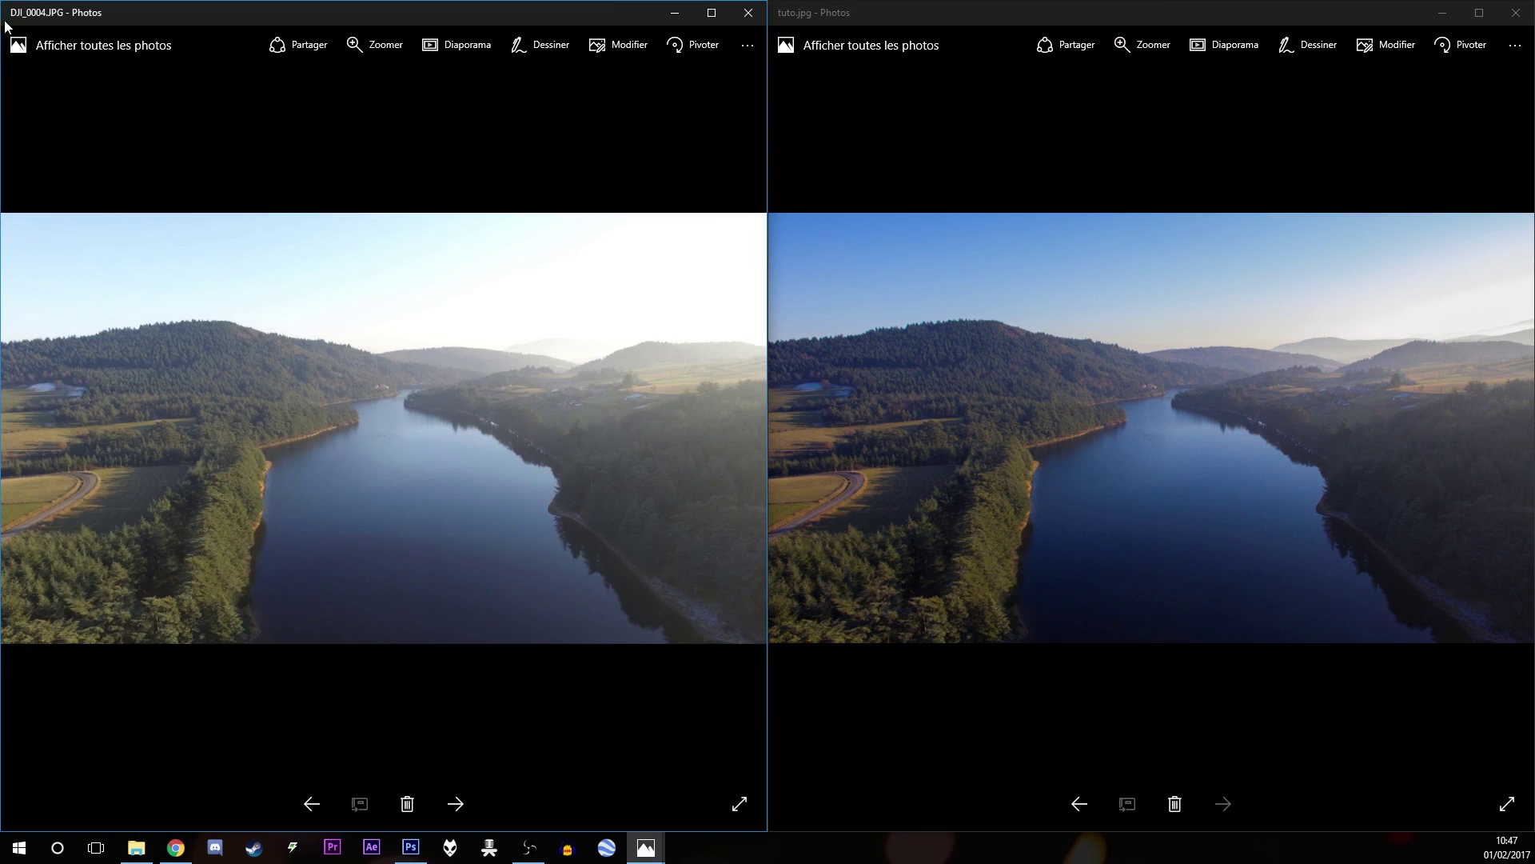